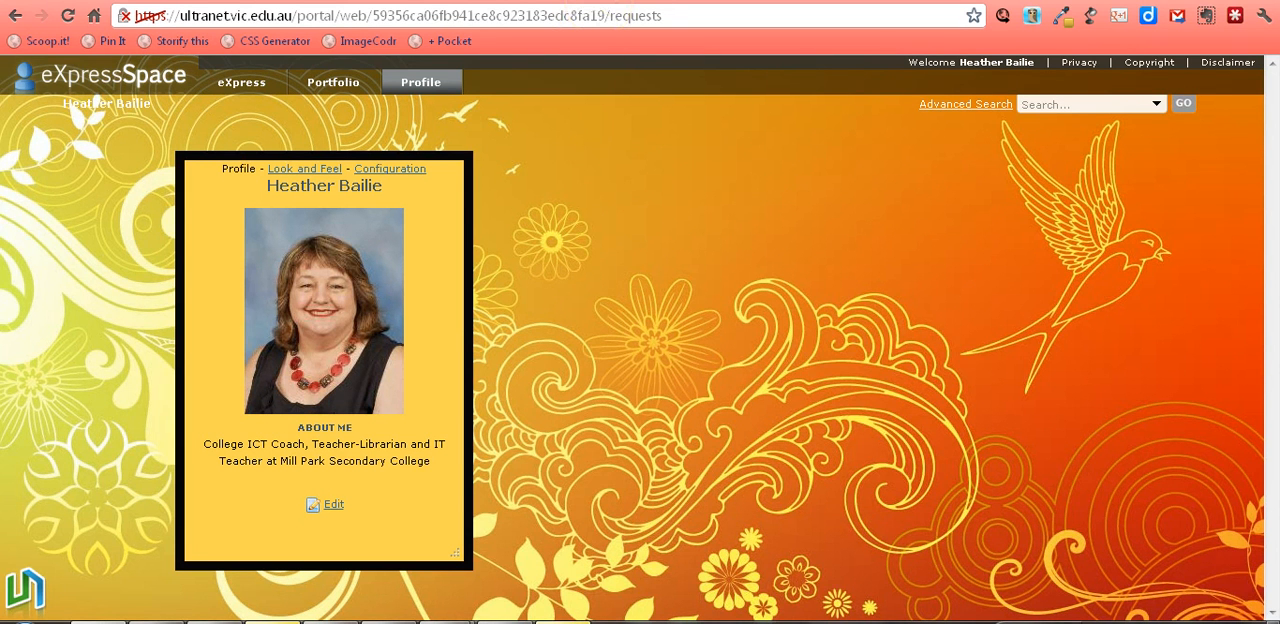
# Step: Copy the link of the Delicious wordle1 image from the personal content library to the clipboard
pyautogui.moveTo(530, 585)
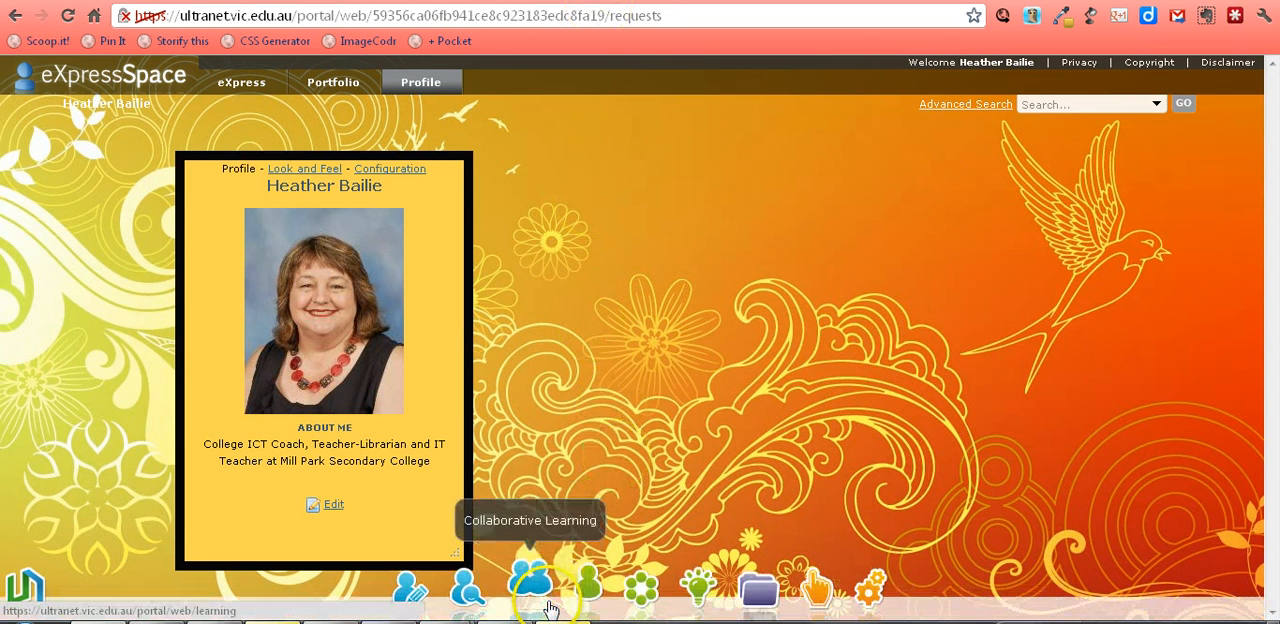
pyautogui.click(762, 586)
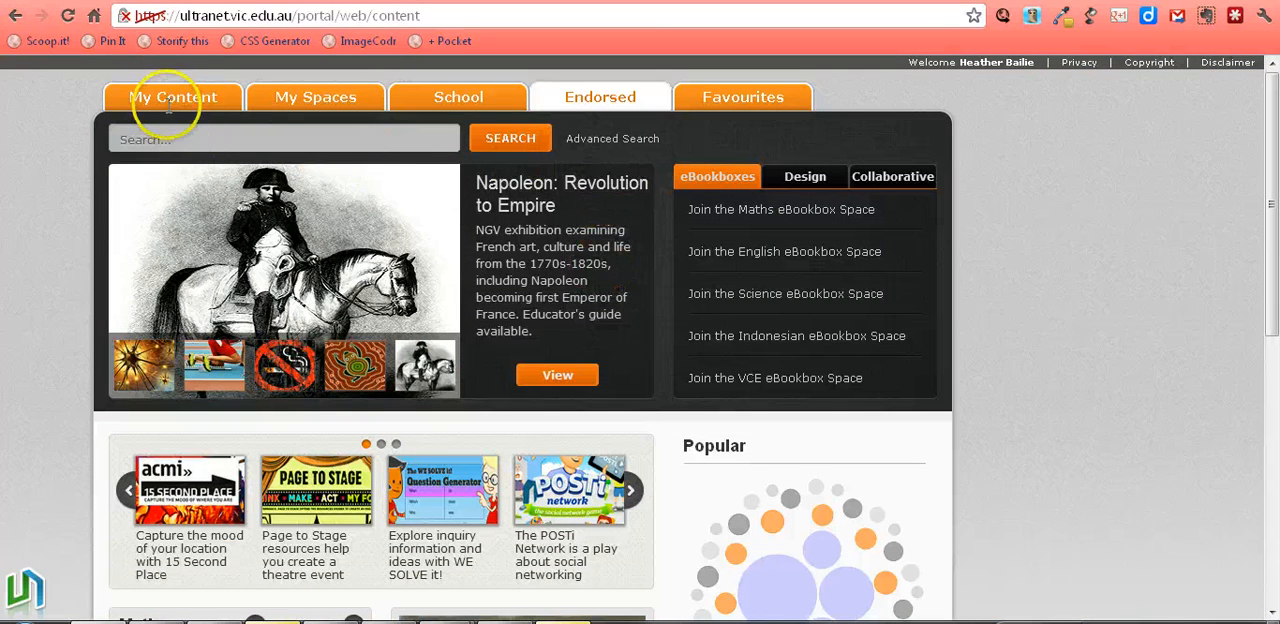
pyautogui.click(155, 98)
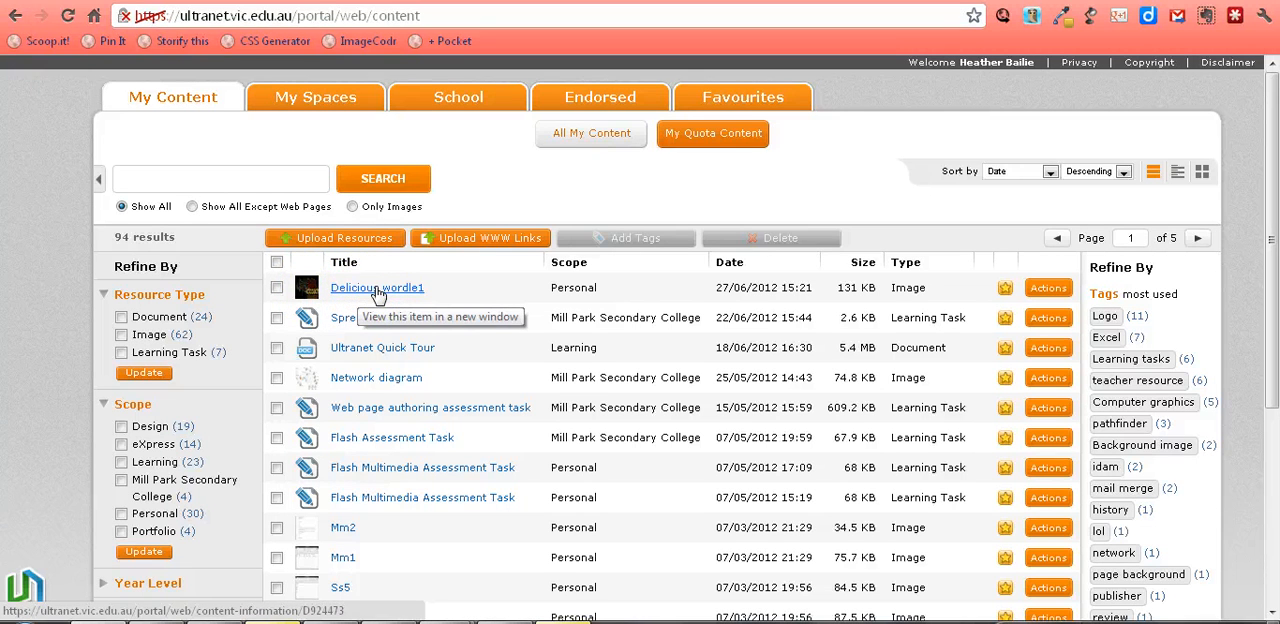
pyautogui.click(377, 289)
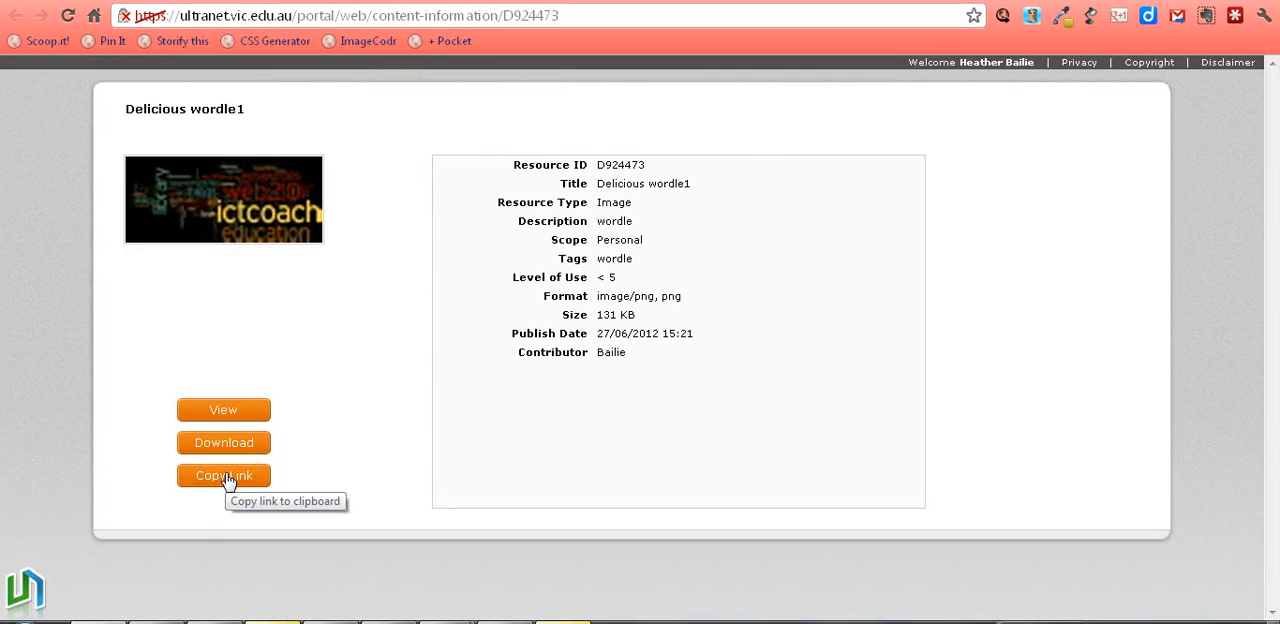
pyautogui.click(228, 479)
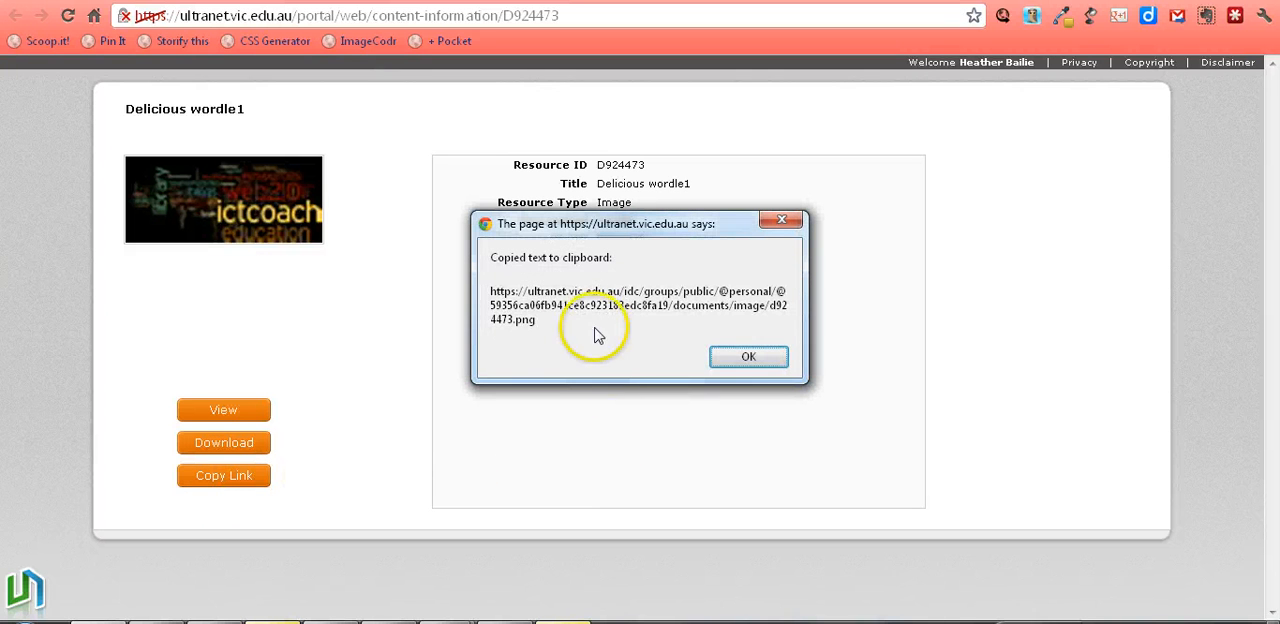
pyautogui.click(750, 359)
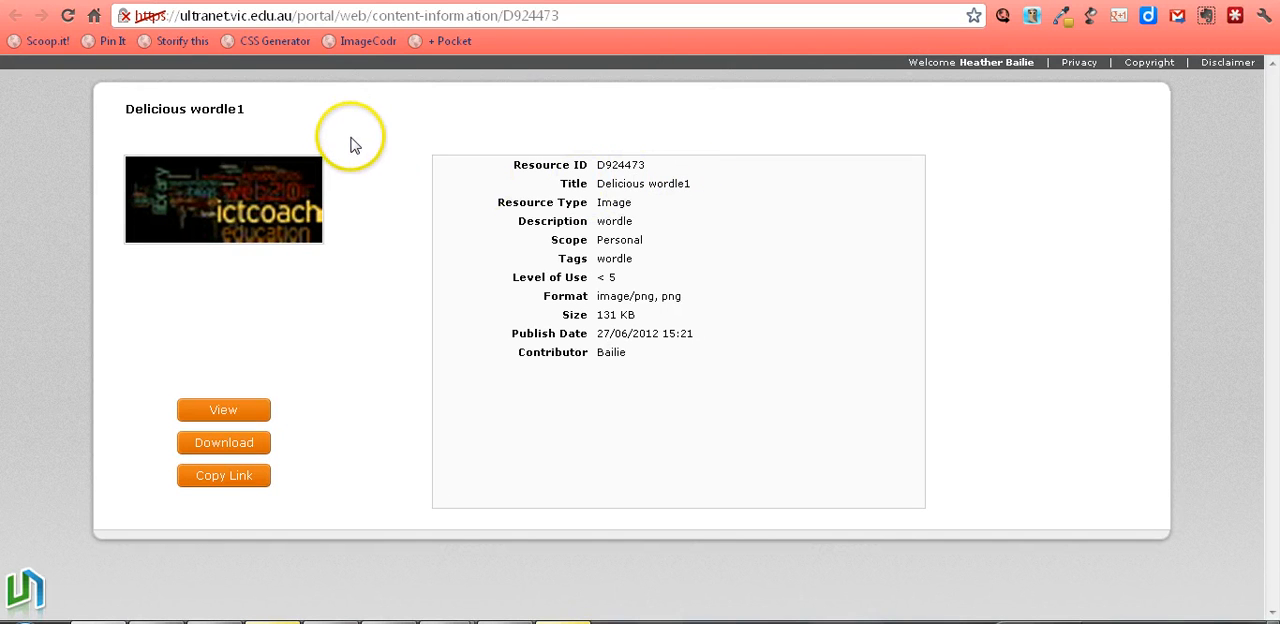
# Step: Open the Ultranet CSS Generator site and start the generator for background images or colours of Ultranet spaces
pyautogui.click(275, 42)
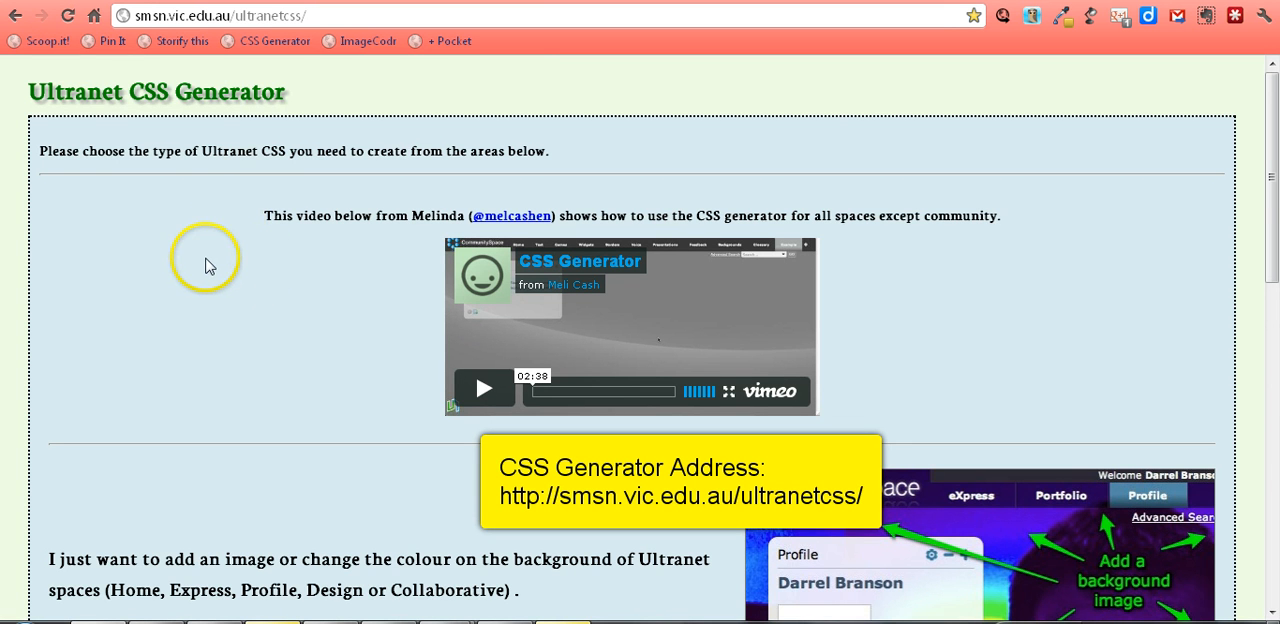
pyautogui.scroll(-1, 211, 266)
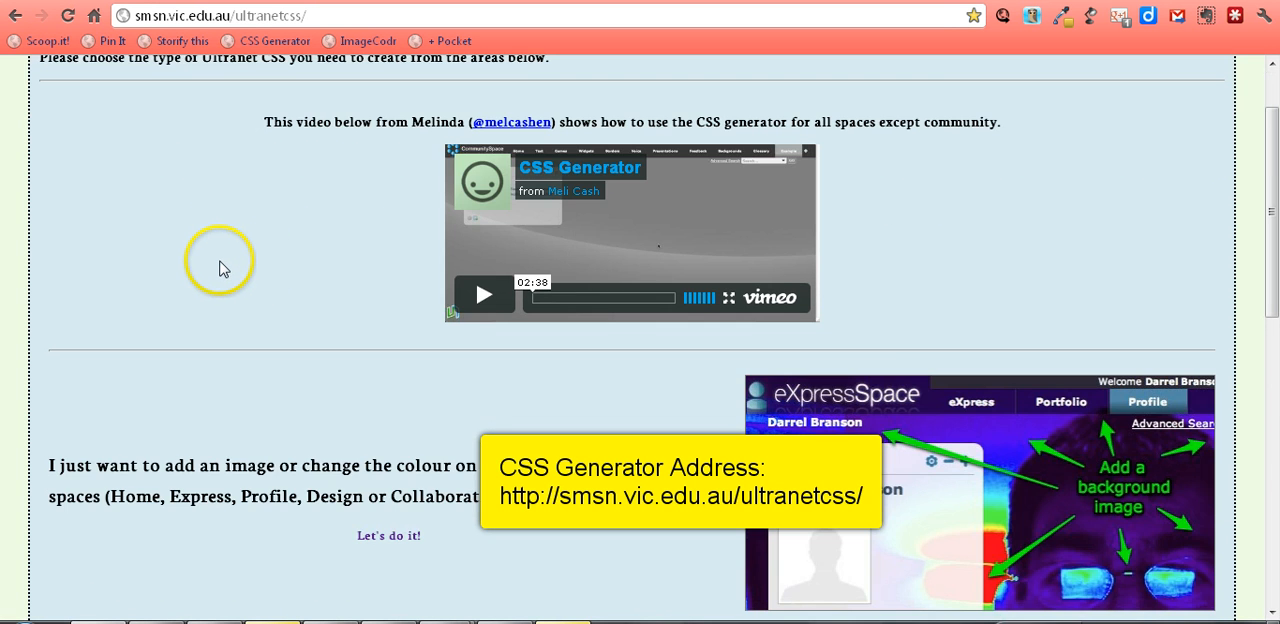
pyautogui.scroll(1, 222, 261)
pyautogui.scroll(-2, 229, 255)
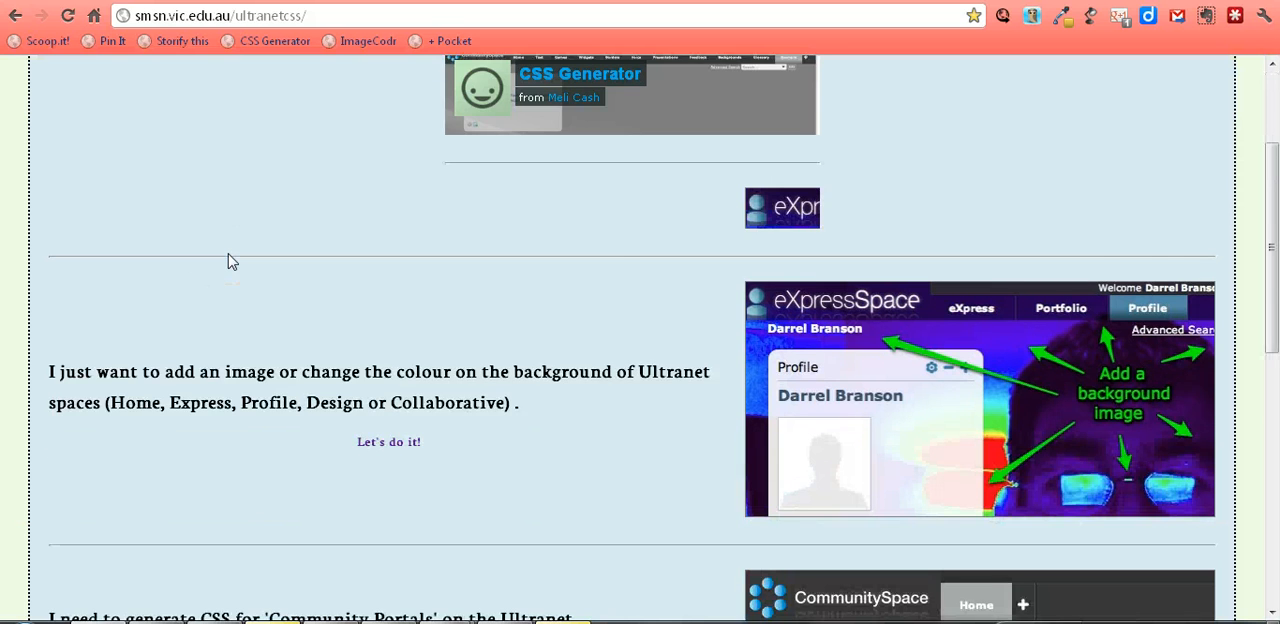
pyautogui.scroll(-1, 228, 261)
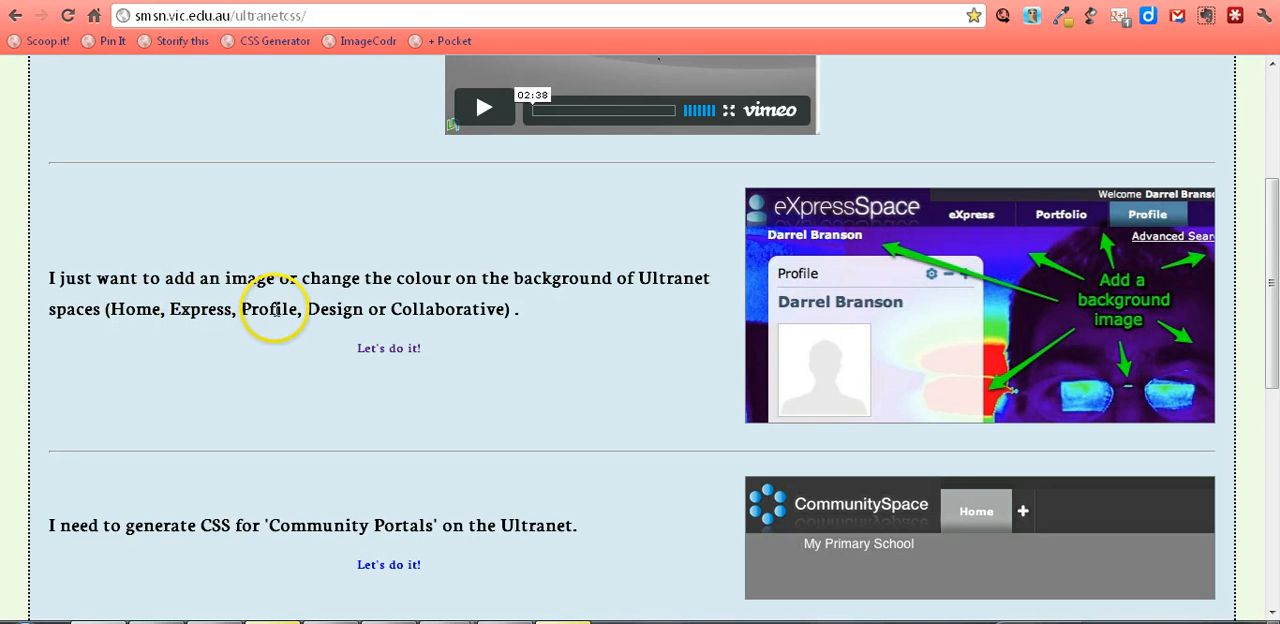
pyautogui.click(395, 352)
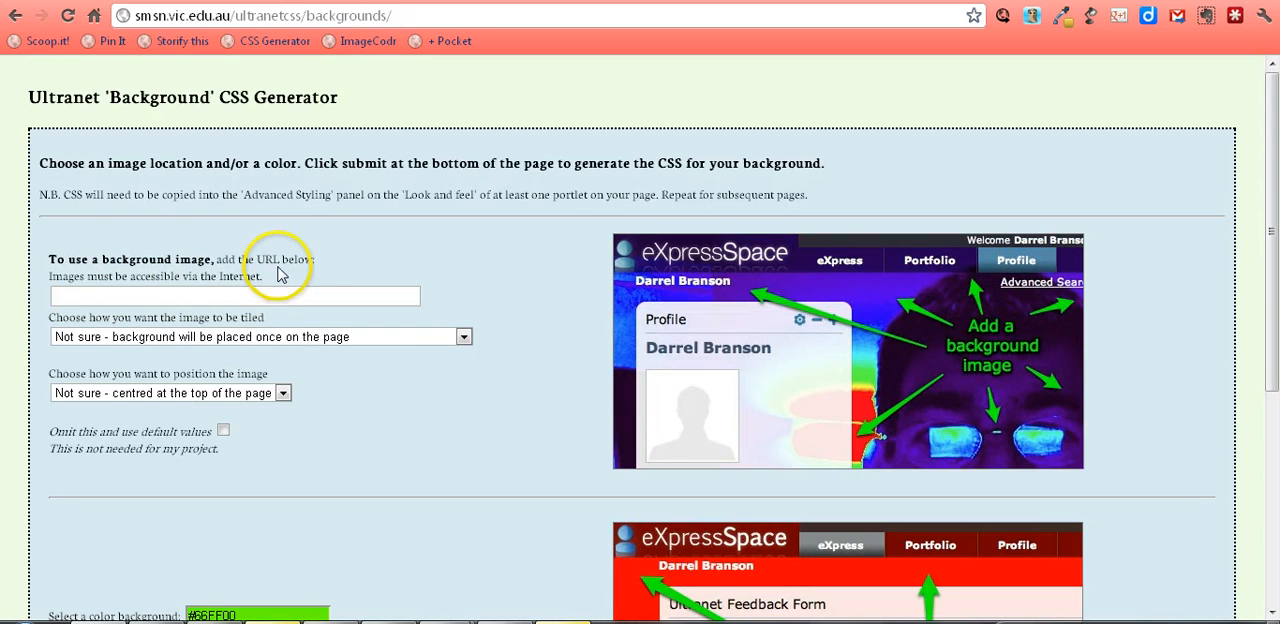
# Step: Paste the copied link as the background image URL and set the image to tile both down the page and across
pyautogui.rightClick(131, 296)
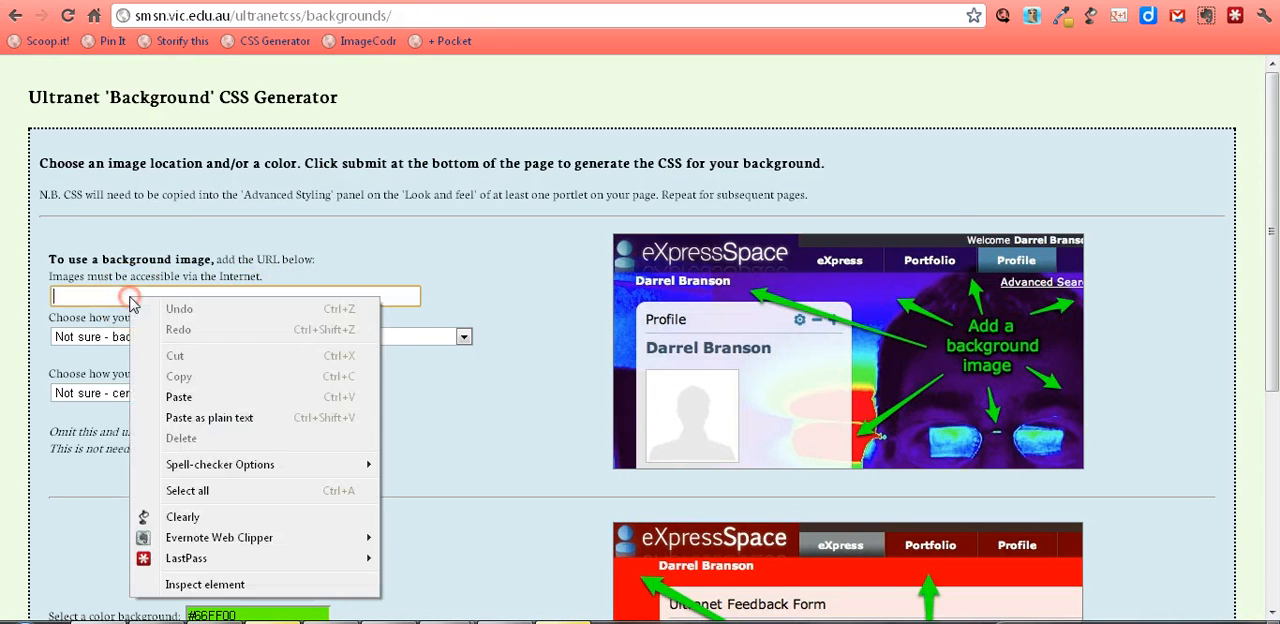
pyautogui.click(186, 399)
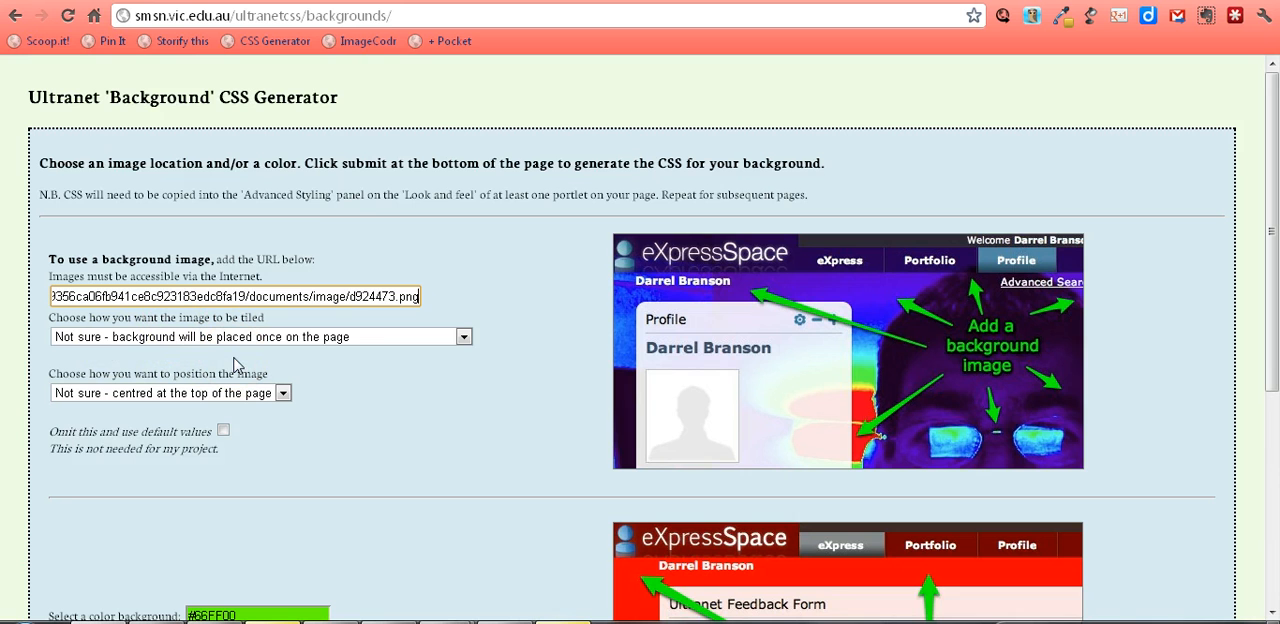
pyautogui.click(465, 340)
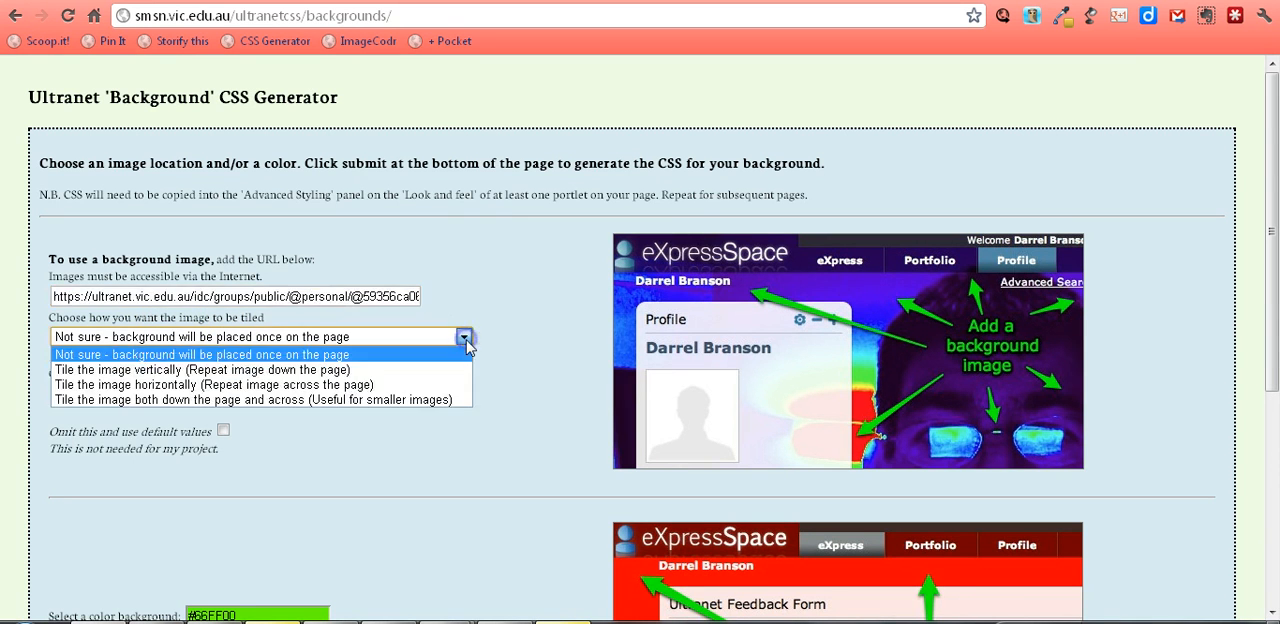
pyautogui.click(436, 400)
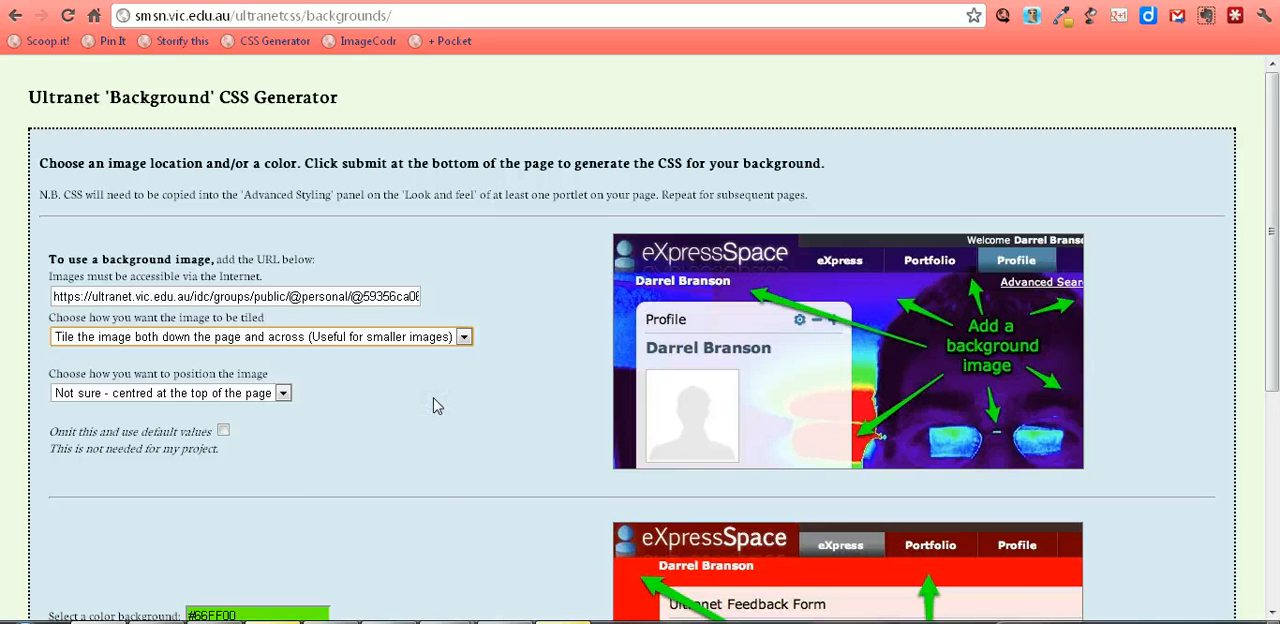
# Step: Omit the background colour in favour of default values and submit the form to generate the CSS
pyautogui.scroll(-1, 436, 404)
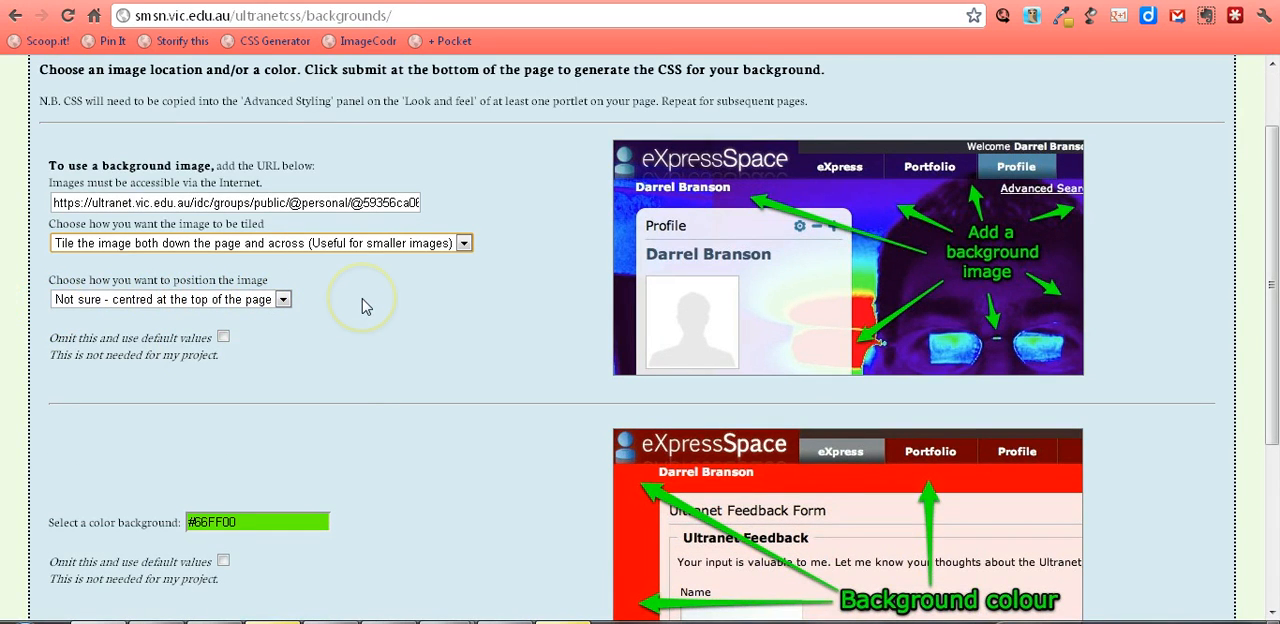
pyautogui.scroll(-2, 365, 306)
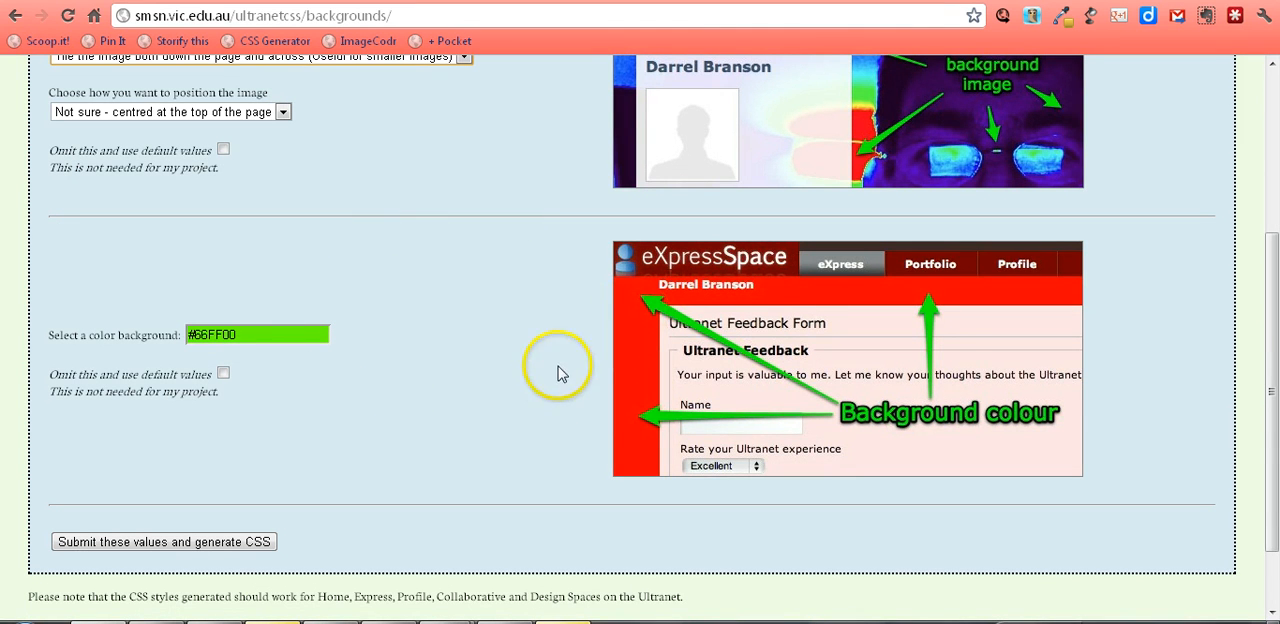
pyautogui.click(224, 374)
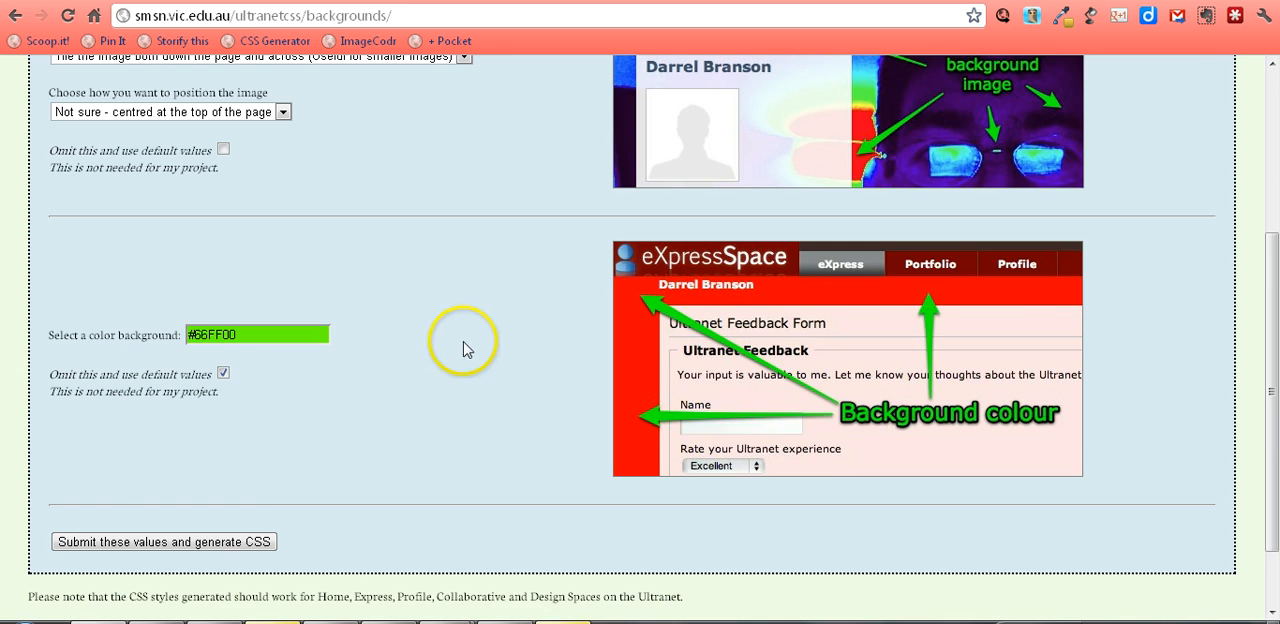
pyautogui.scroll(-1, 468, 348)
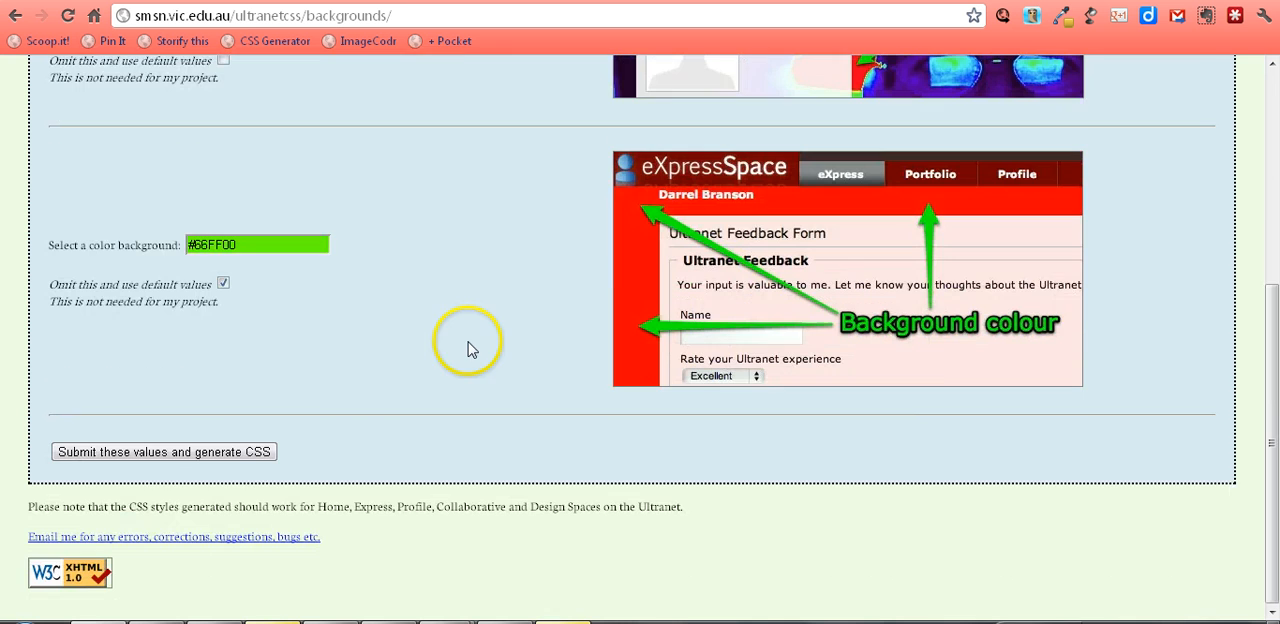
pyautogui.click(156, 452)
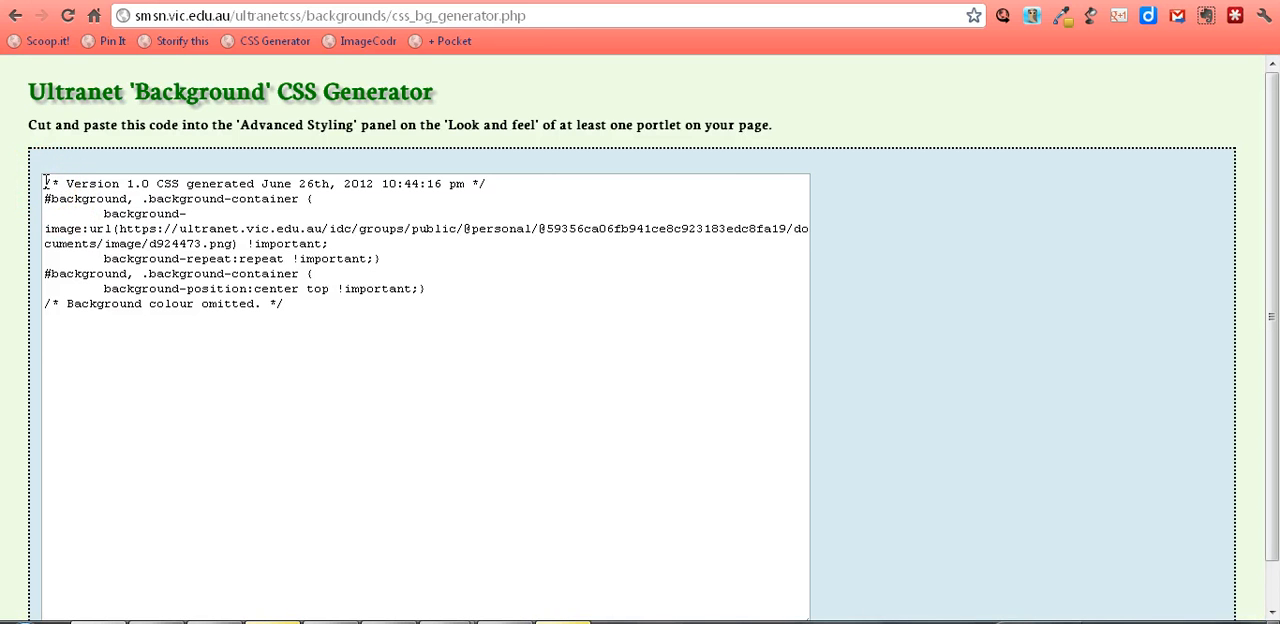
# Step: Copy the entire generated background CSS code, including its comment lines, to the clipboard
pyautogui.moveTo(45, 182); pyautogui.dragTo(350, 306)
pyautogui.rightClick(258, 250)
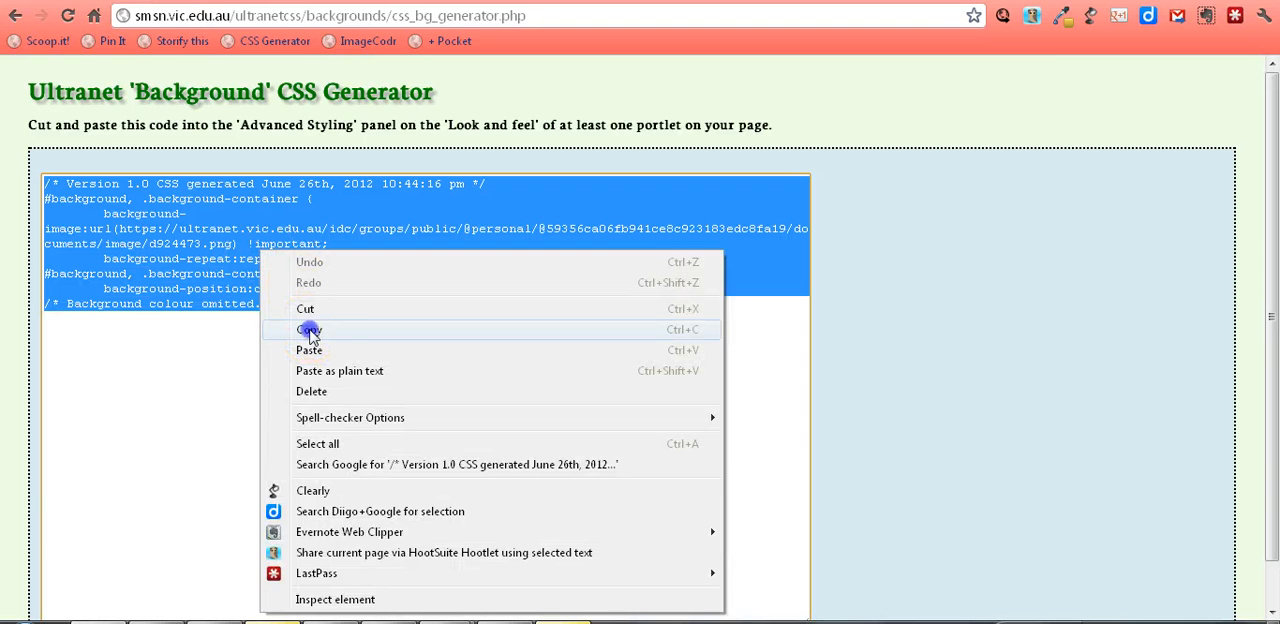
pyautogui.click(309, 329)
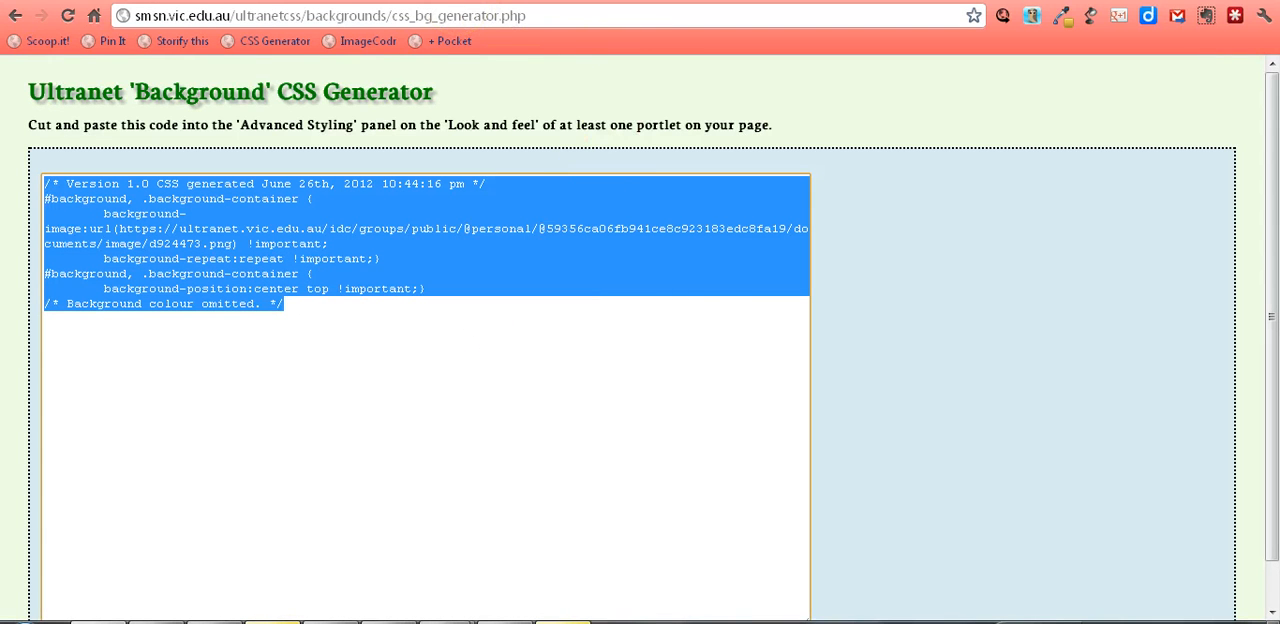
# Step: Switch back to the eXpressSpace Profile page and open the custom CSS settings under Manage Pages
pyautogui.hotkey('ctrl', 'Tab')
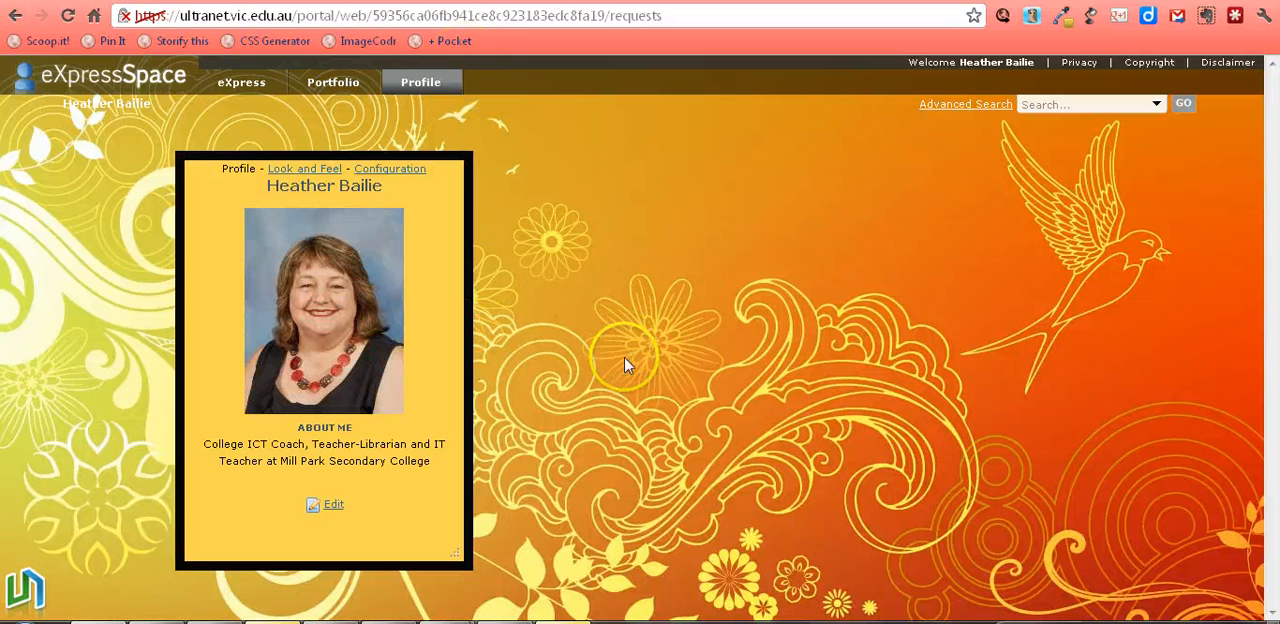
pyautogui.moveTo(776, 588)
pyautogui.moveTo(816, 584)
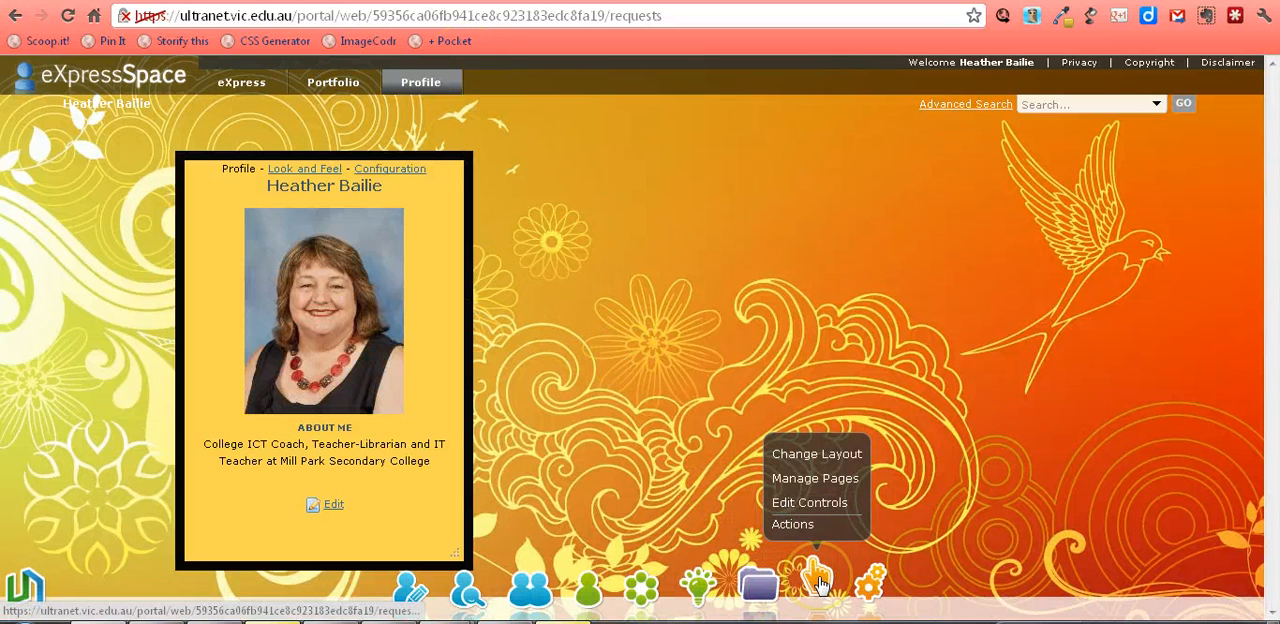
pyautogui.click(810, 484)
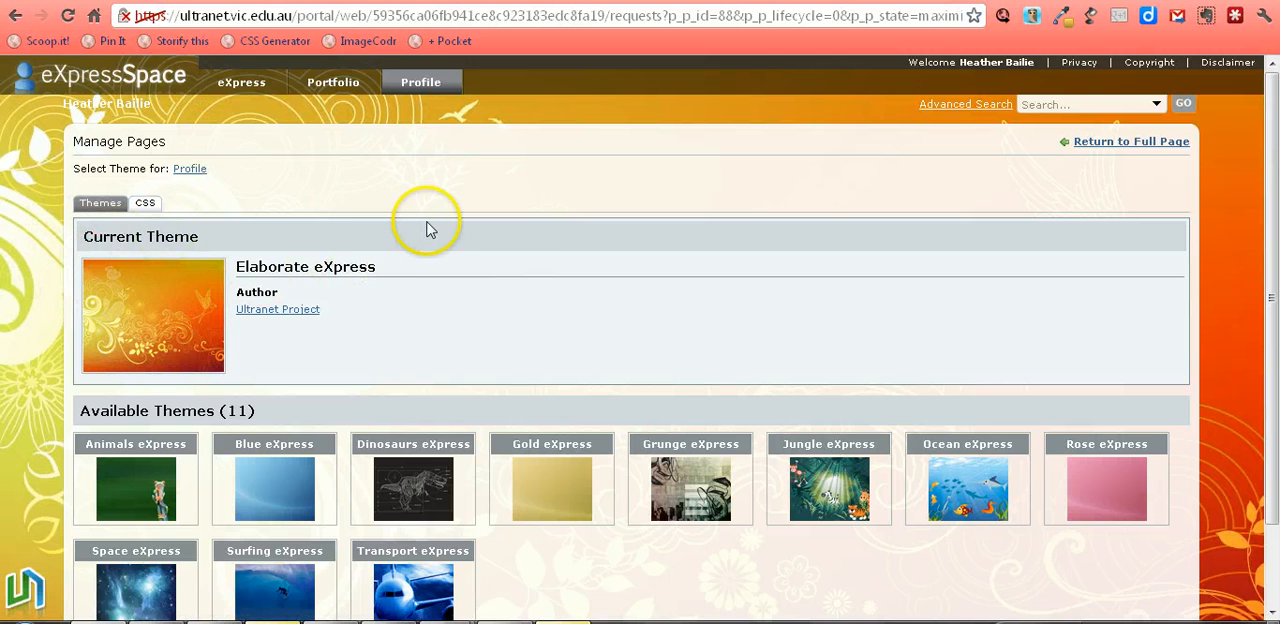
pyautogui.click(145, 205)
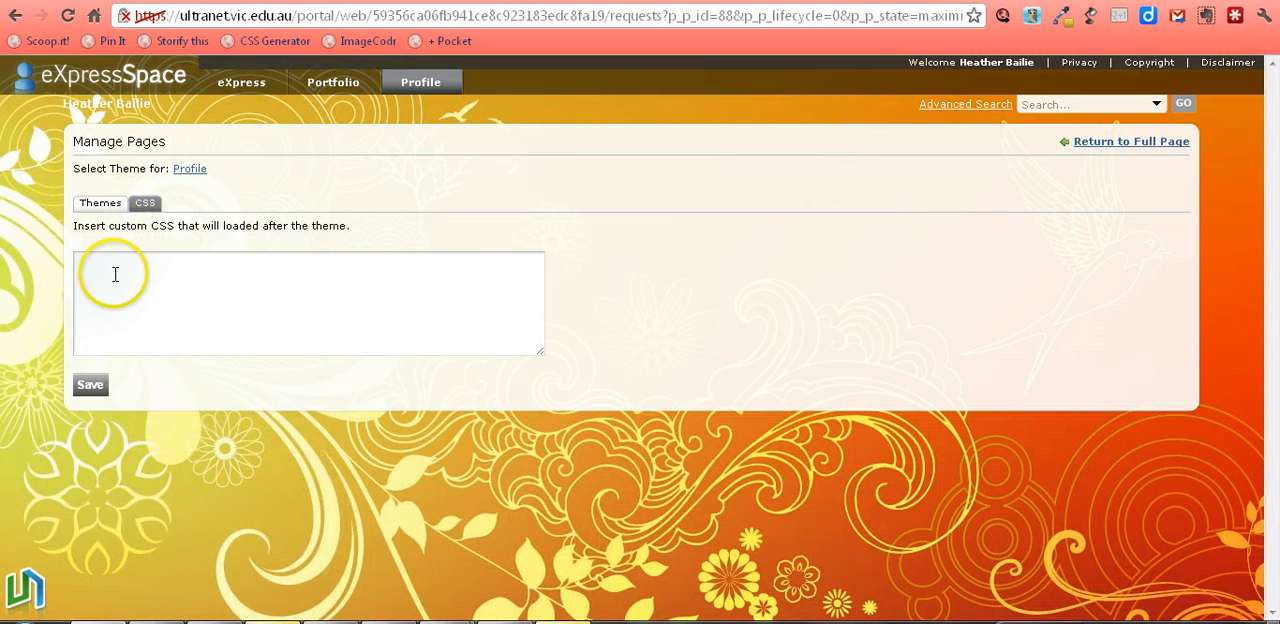
# Step: Paste the generated code as the Profile page's custom CSS, save it and return to the full page
pyautogui.rightClick(115, 275)
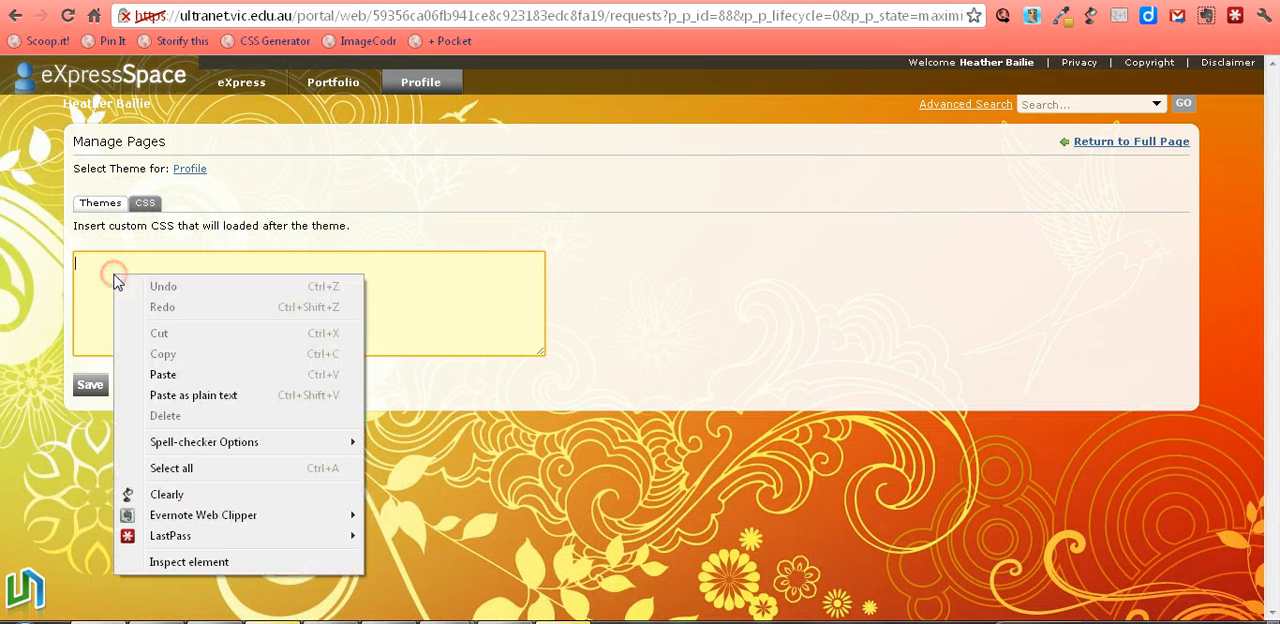
pyautogui.click(162, 375)
pyautogui.click(90, 386)
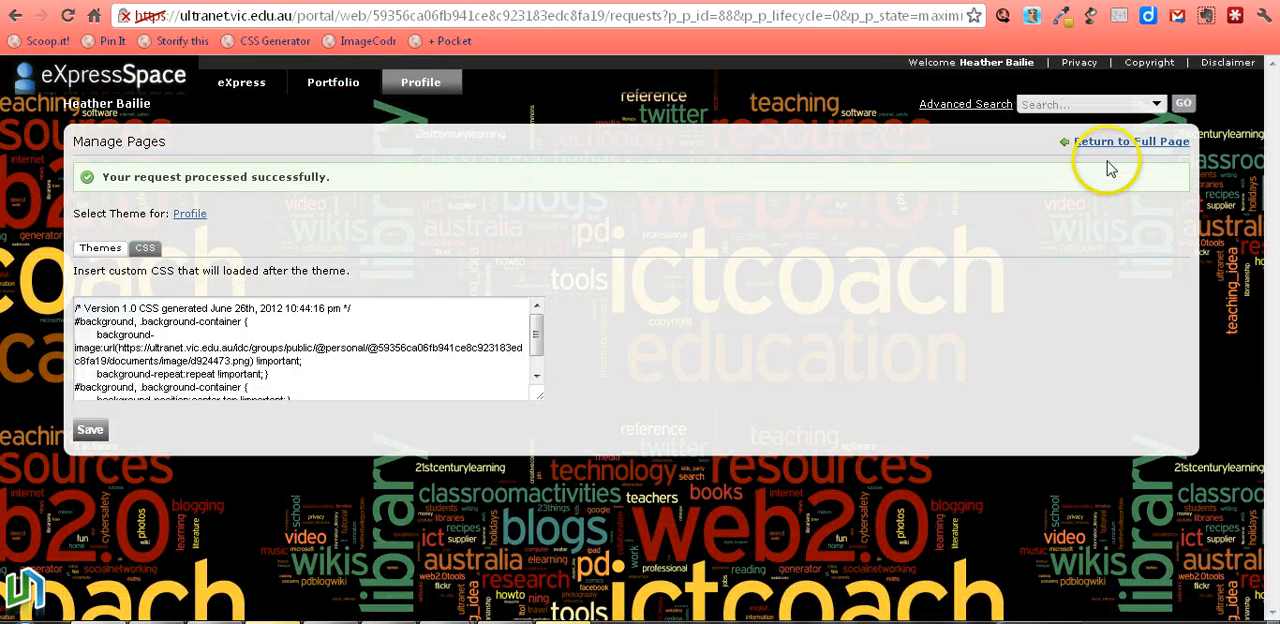
pyautogui.click(1143, 145)
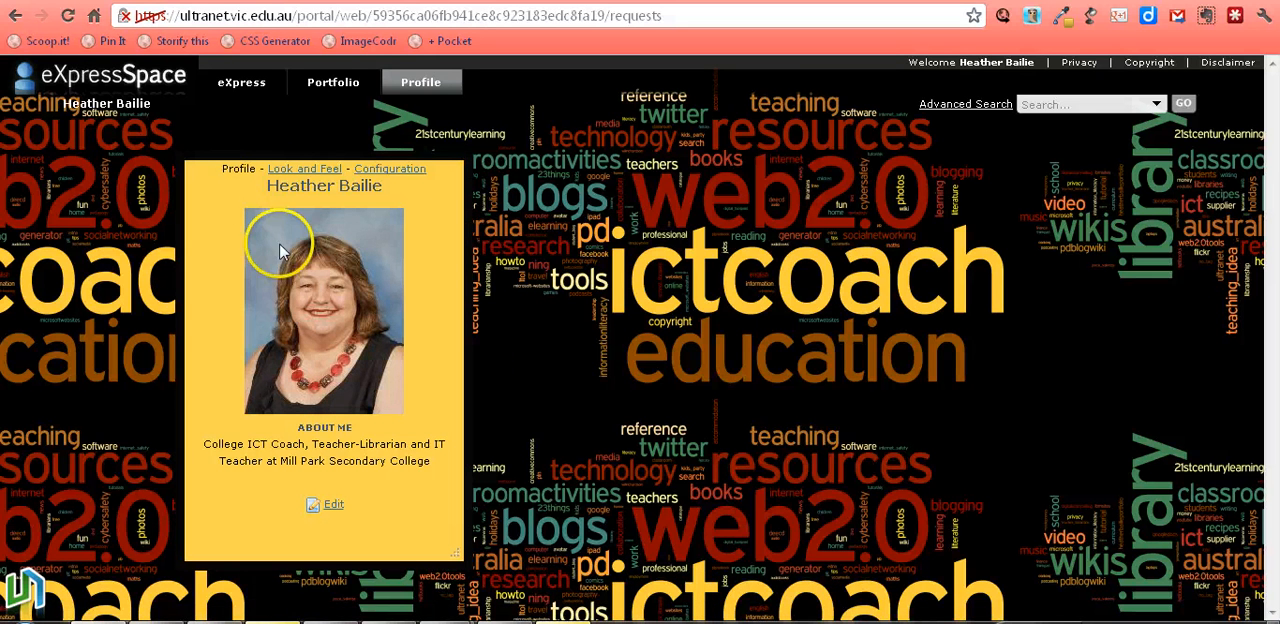
# Step: Review the background and border styles in the Profile portlet's Look and Feel settings and save its Portlet Configuration
pyautogui.click(304, 174)
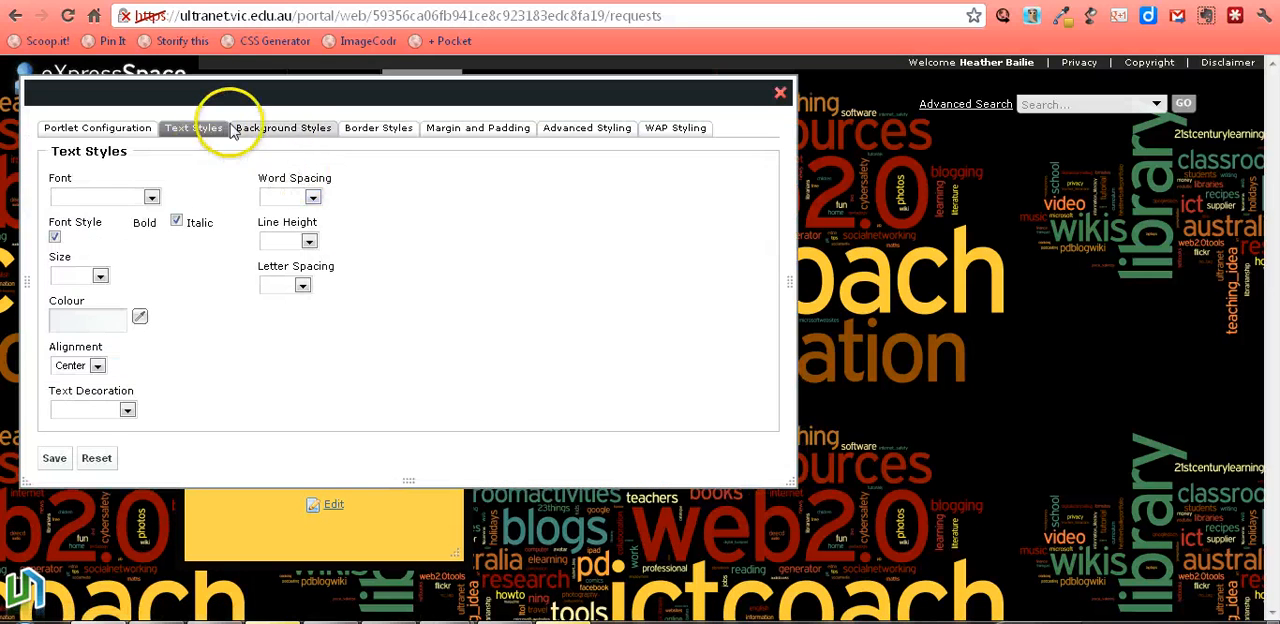
pyautogui.click(286, 130)
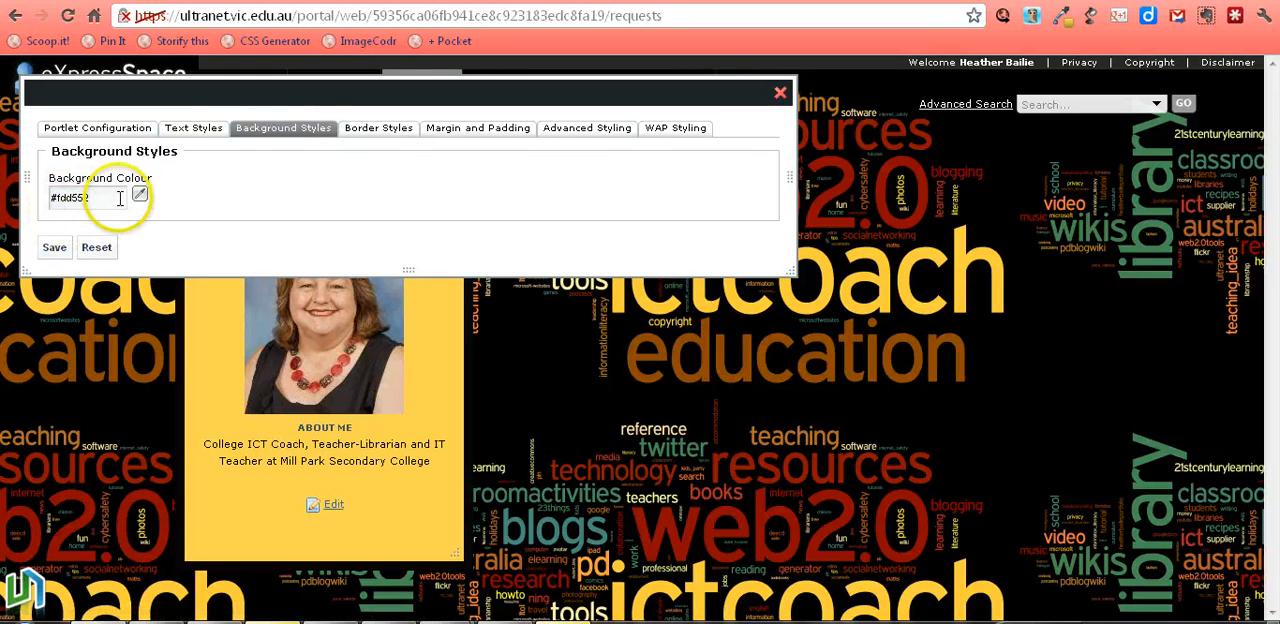
pyautogui.click(365, 128)
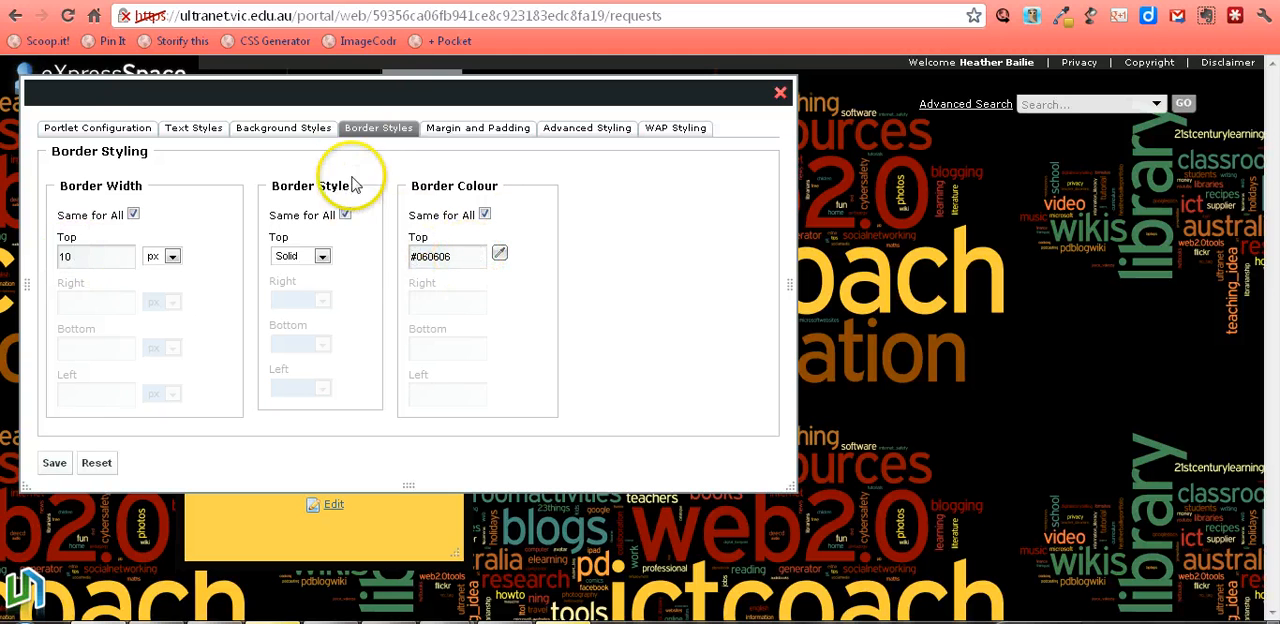
pyautogui.click(100, 128)
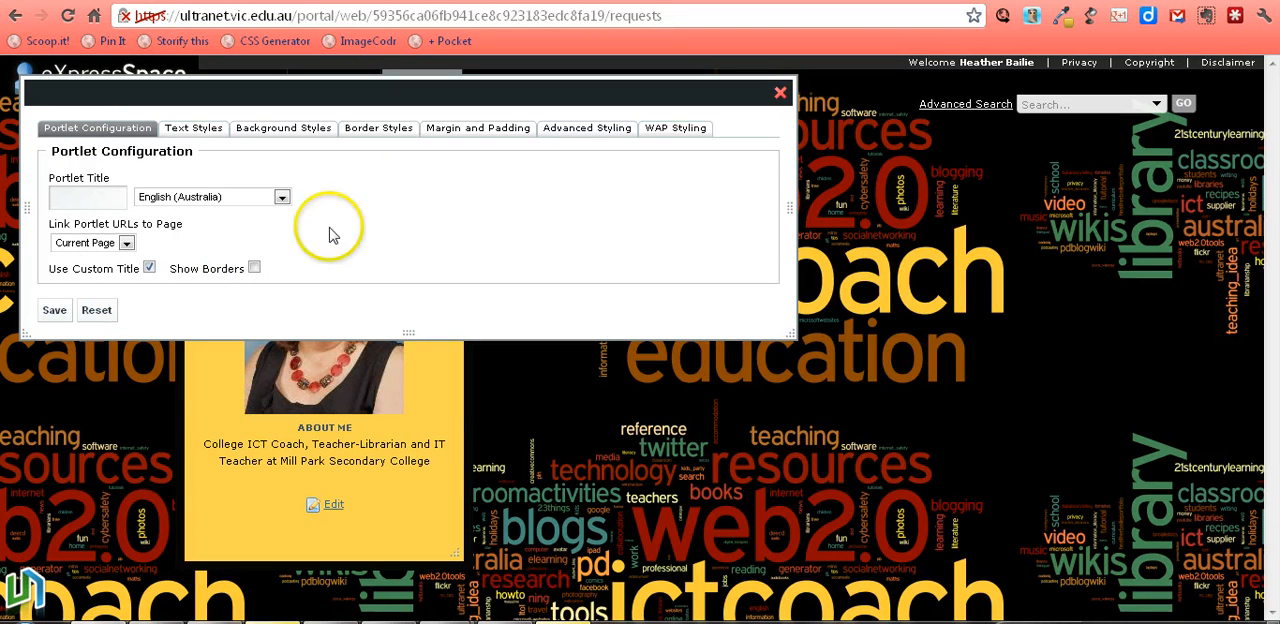
pyautogui.click(55, 312)
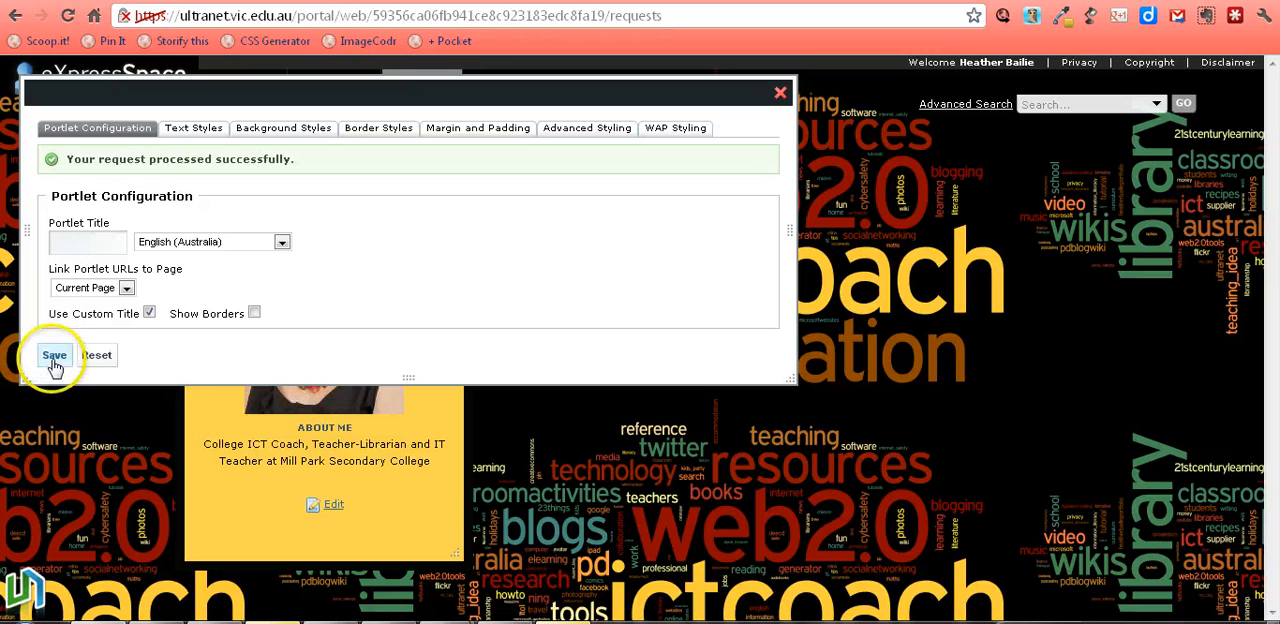
pyautogui.click(54, 362)
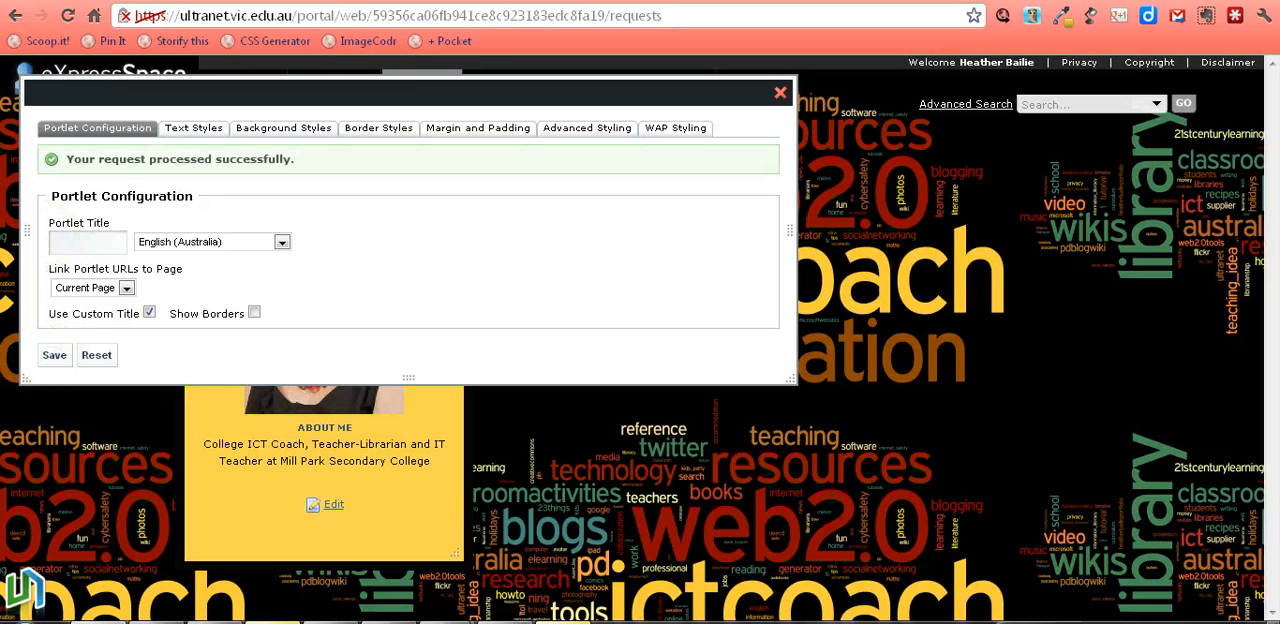